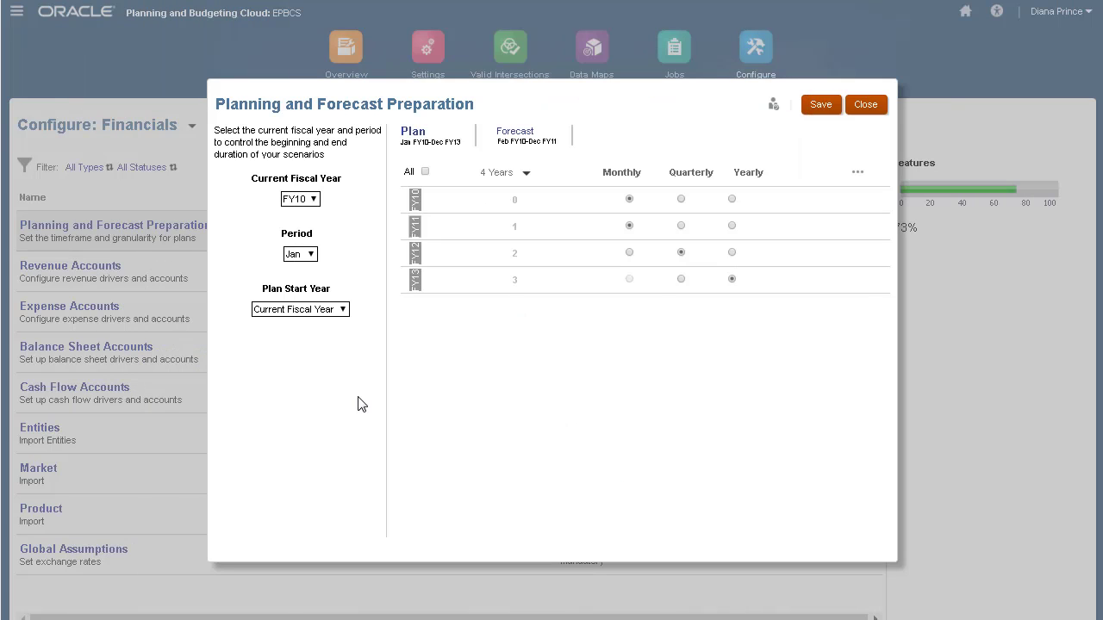
# Step: Set current fiscal year FY16, period Jun, plan start Next Fiscal Year, and save
pyautogui.click(314, 200)
pyautogui.click(303, 287)
pyautogui.click(310, 255)
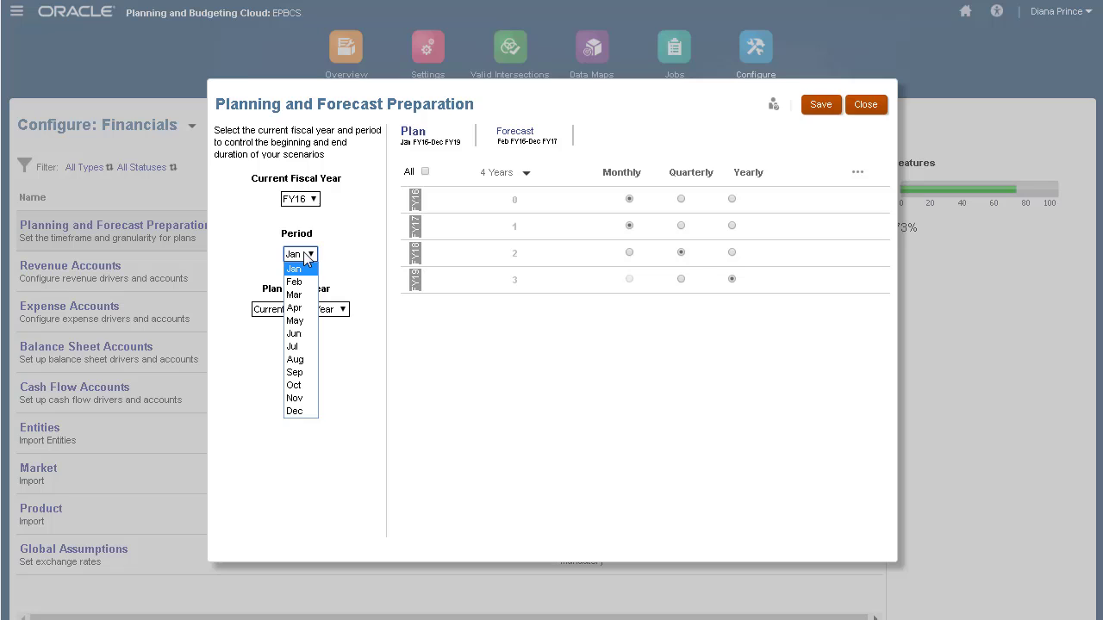
pyautogui.click(302, 327)
pyautogui.click(341, 309)
pyautogui.click(326, 337)
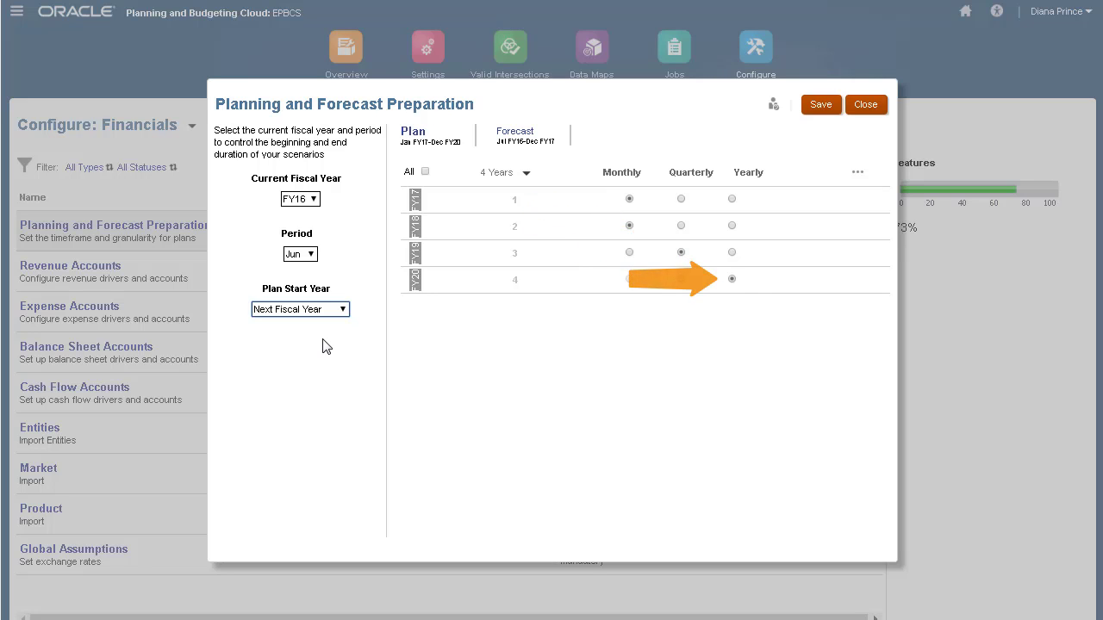
pyautogui.click(819, 107)
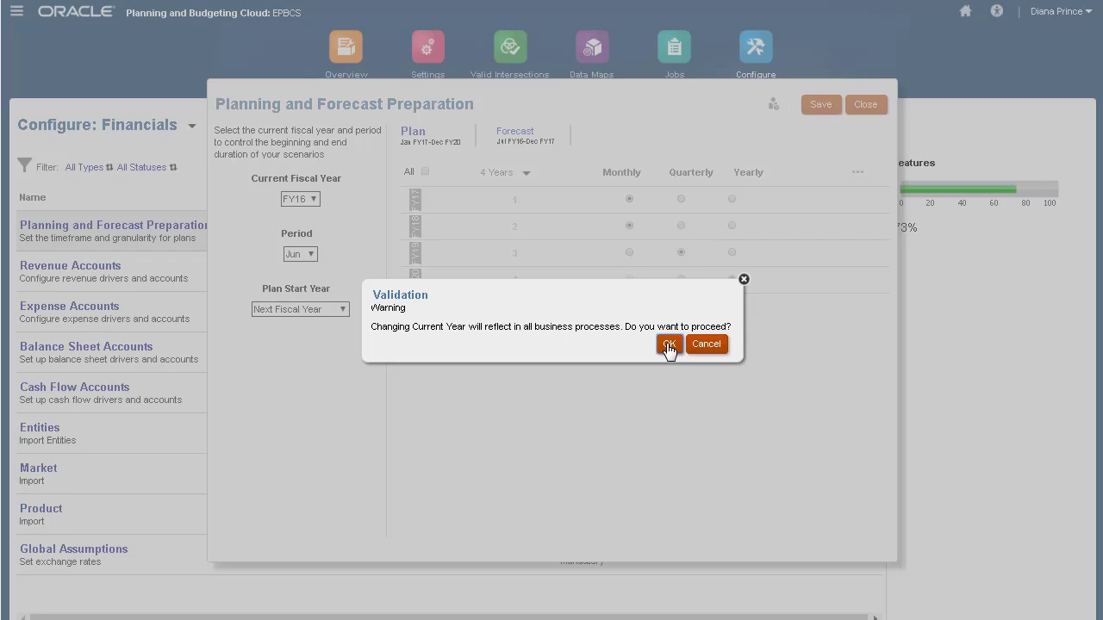
# Step: Confirm the year change, then enable Weekly Planning with 4-4-5 weeks-to-months distribution
pyautogui.click(670, 347)
pyautogui.click(866, 104)
pyautogui.click(823, 169)
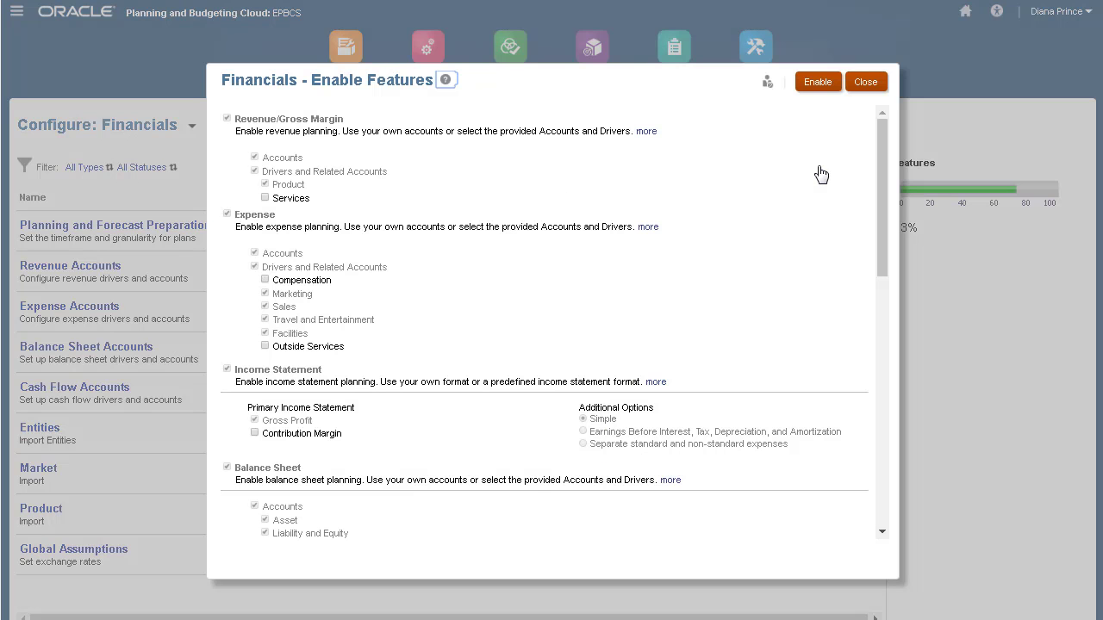
pyautogui.click(882, 369)
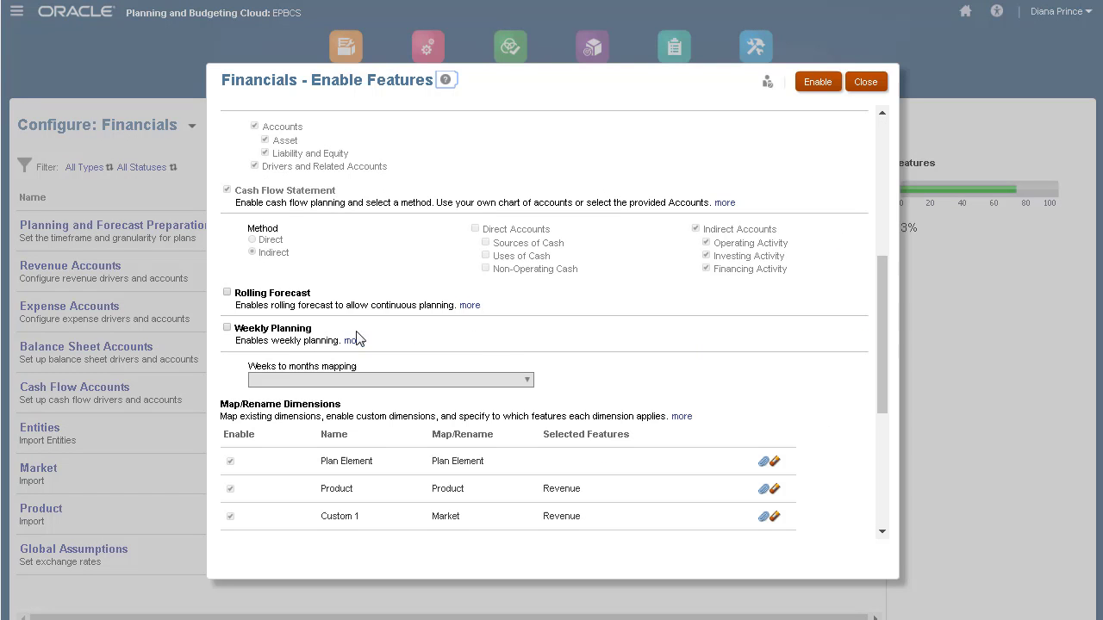
pyautogui.click(228, 322)
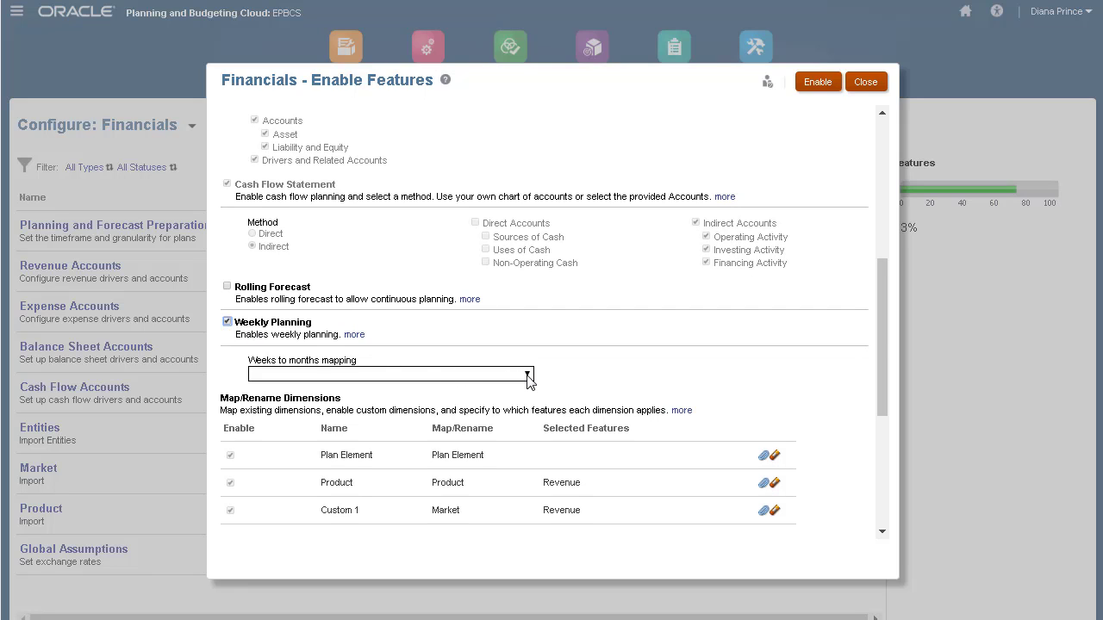
pyautogui.click(527, 376)
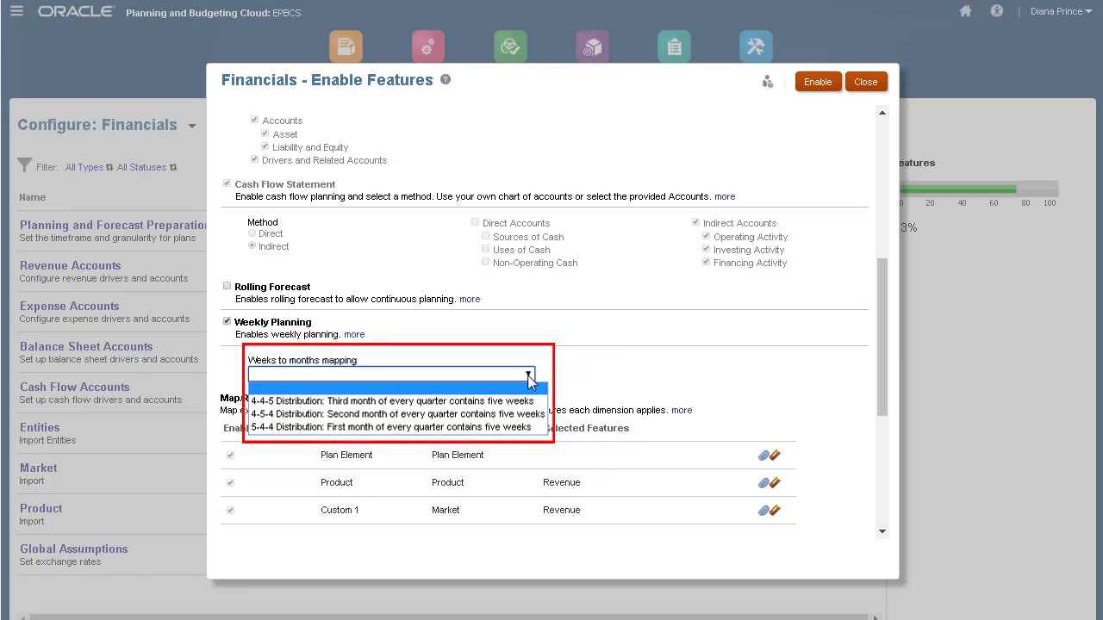
pyautogui.click(519, 401)
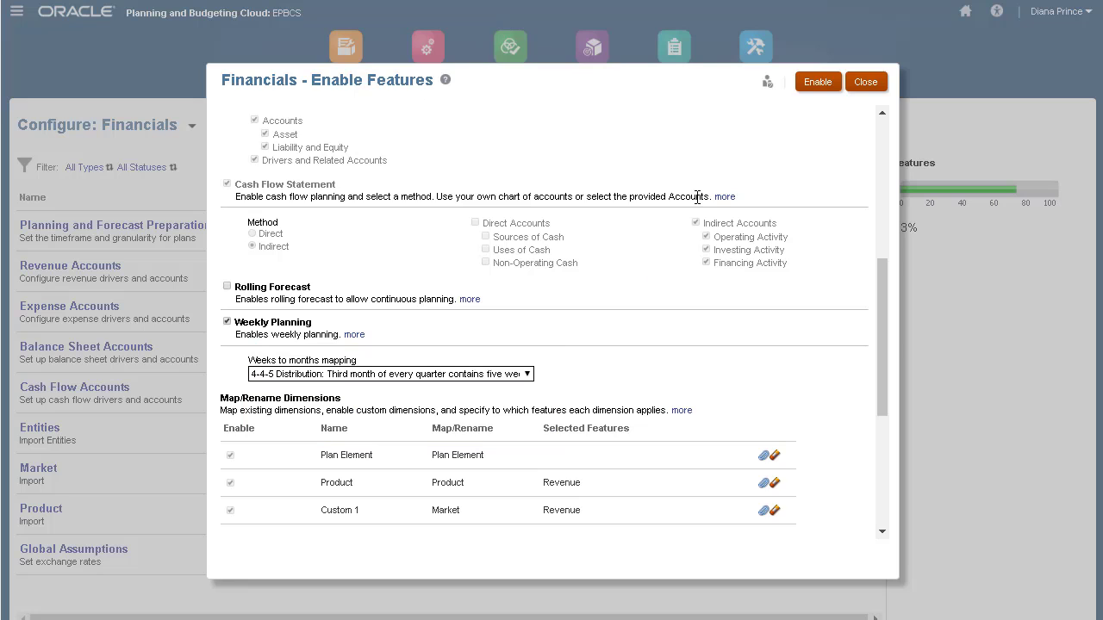
pyautogui.click(812, 87)
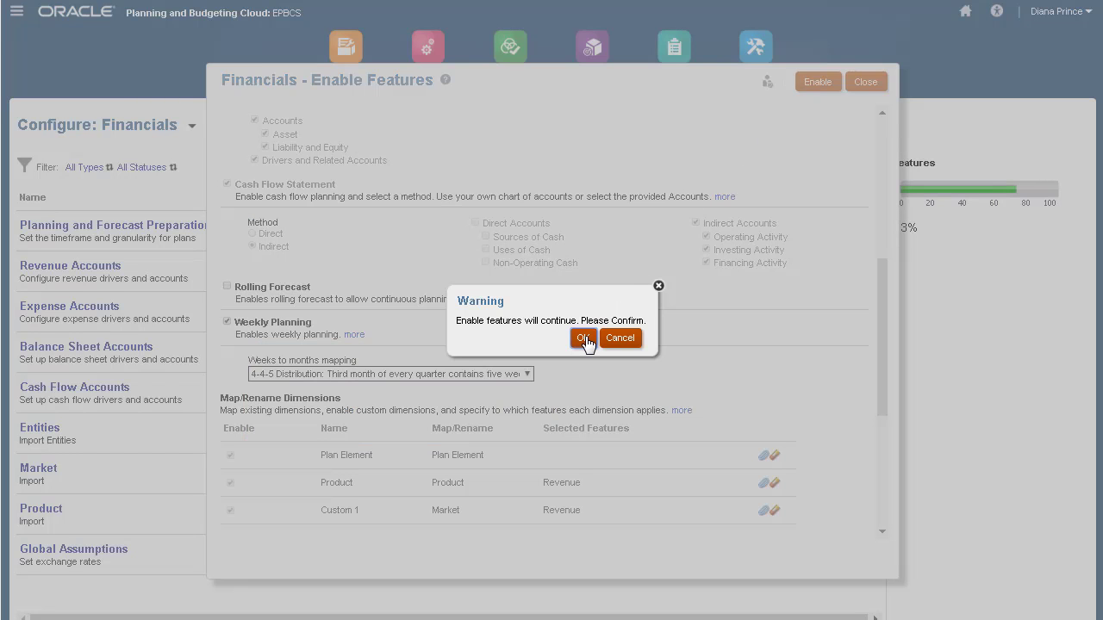
pyautogui.click(585, 337)
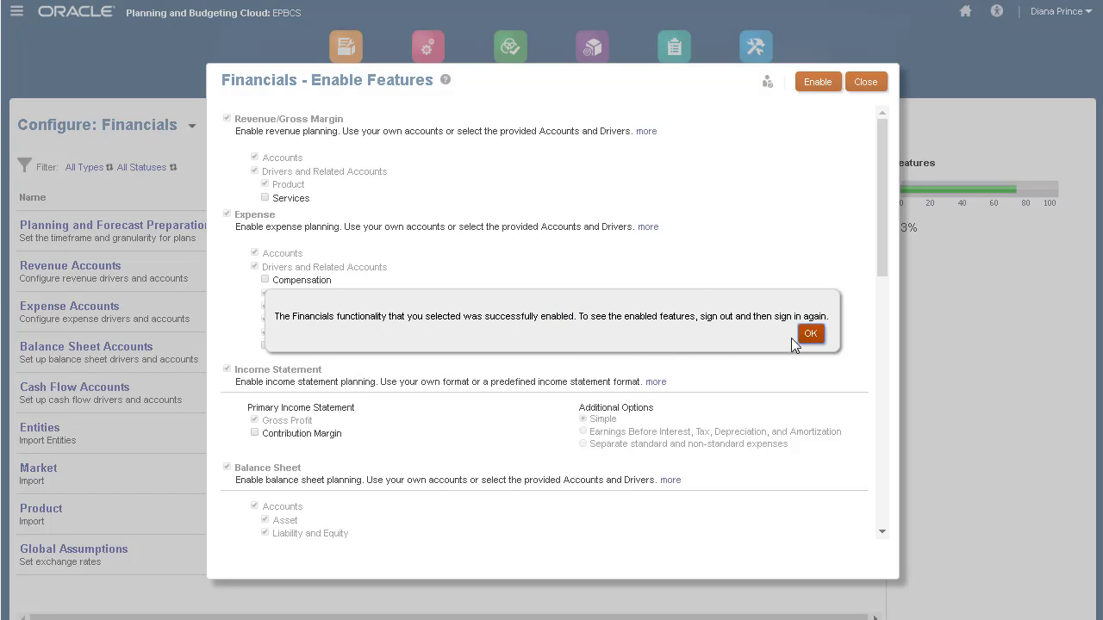
# Step: Dismiss the features-enabled message and sign out so the new features take effect
pyautogui.click(810, 337)
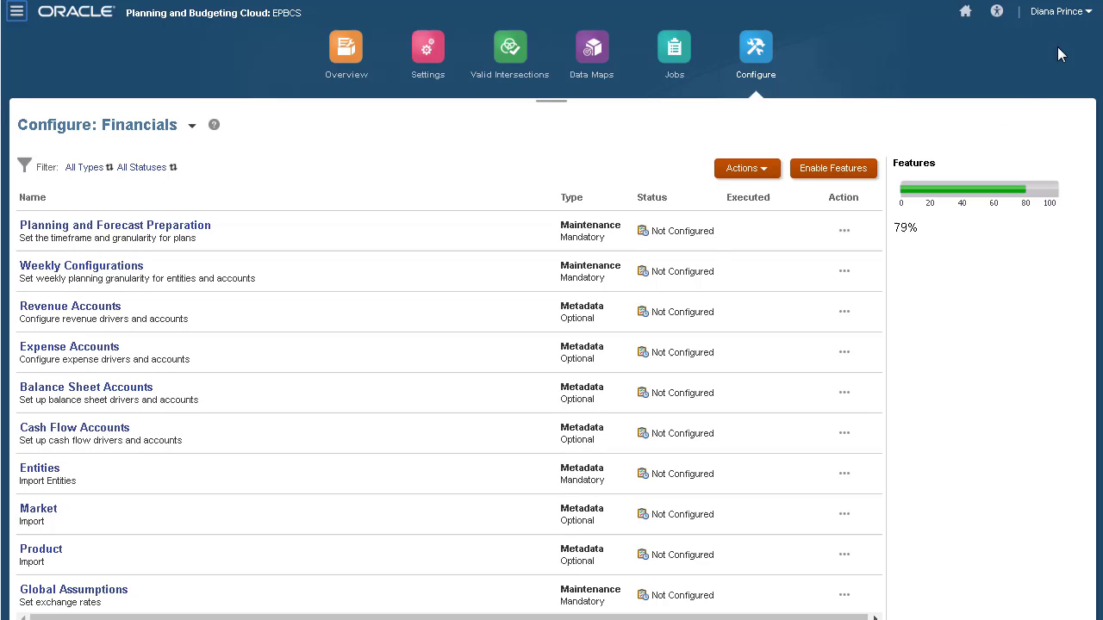
pyautogui.click(1088, 14)
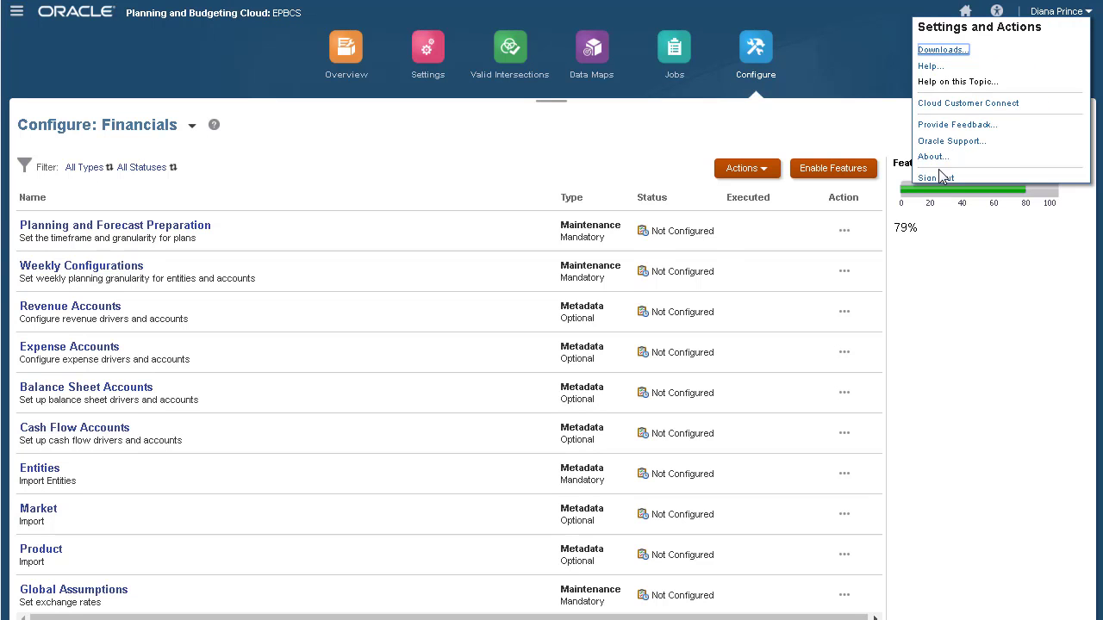
pyautogui.click(937, 174)
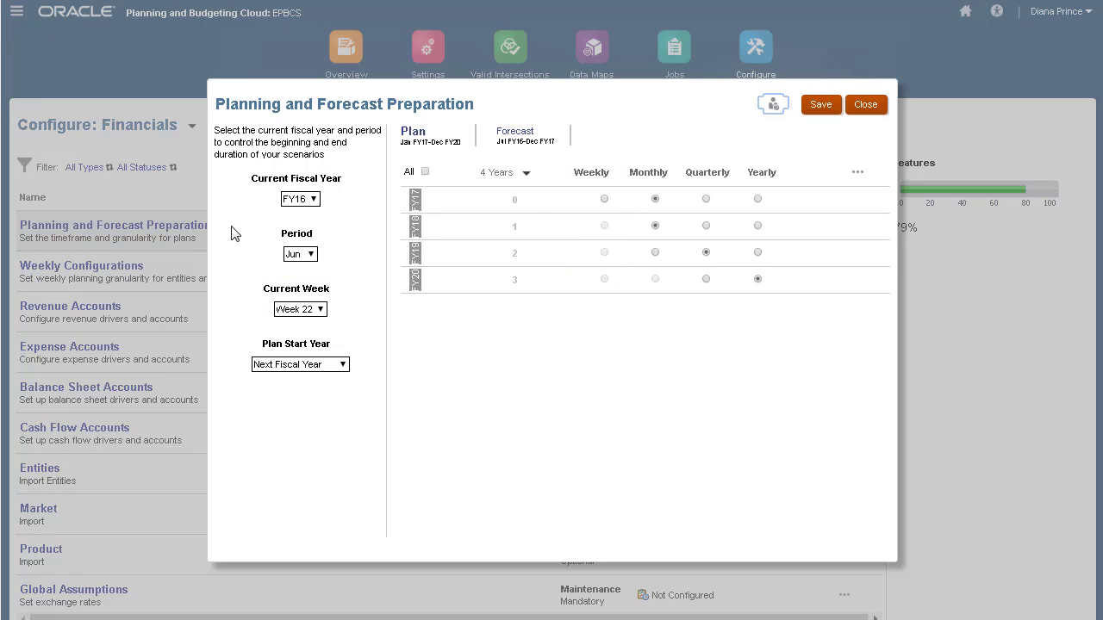
# Step: Set FY17 to Weekly granularity, save and confirm, then go to Financials > Revenue
pyautogui.click(603, 199)
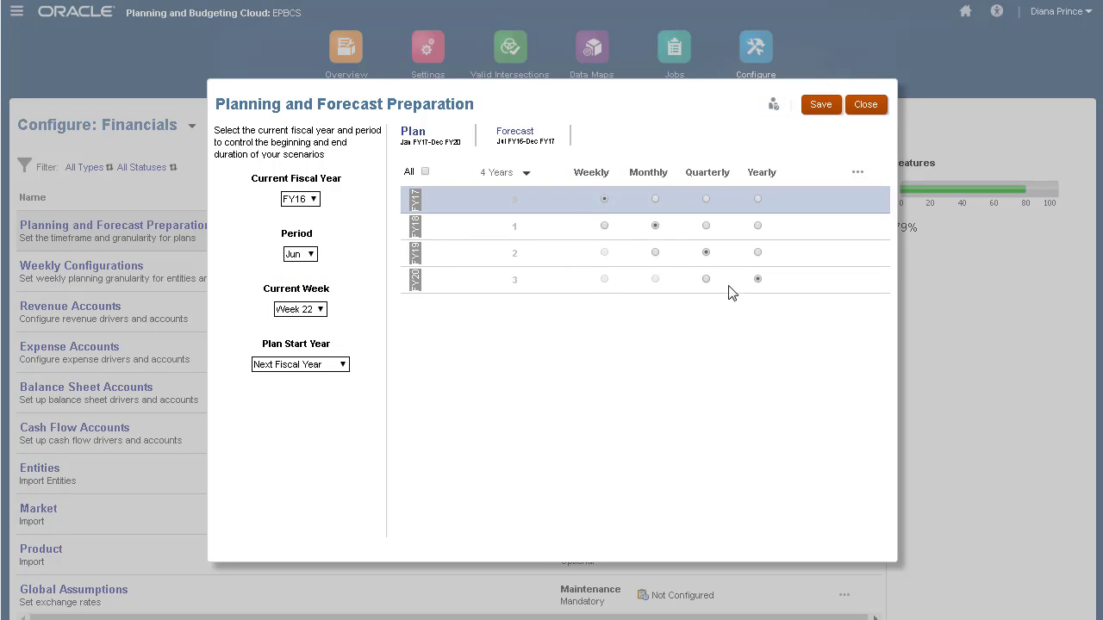
pyautogui.click(823, 108)
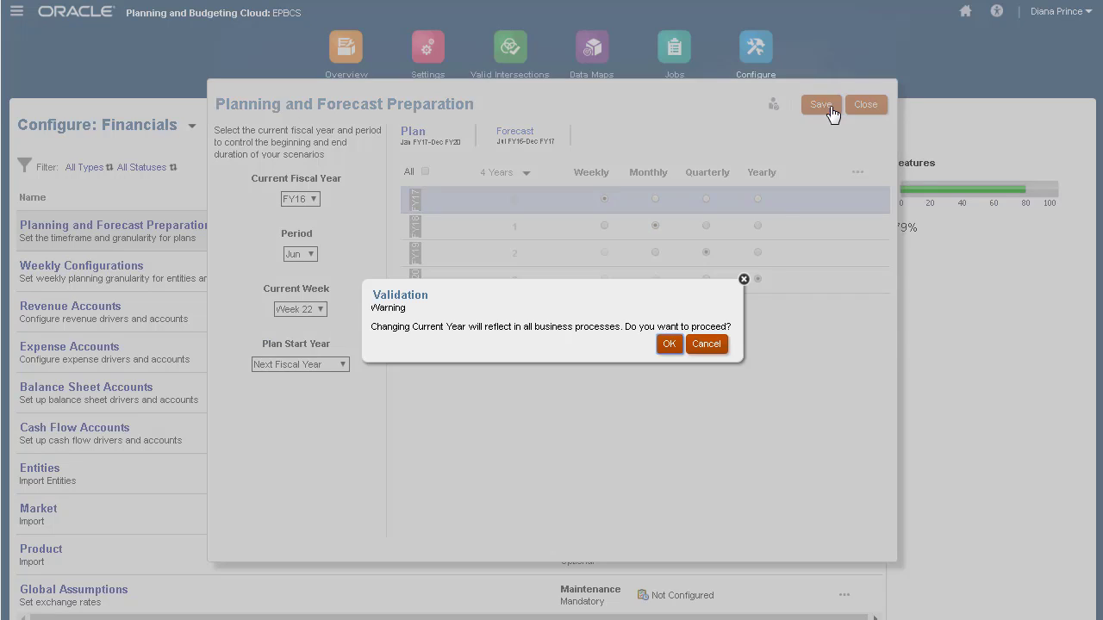
pyautogui.click(669, 343)
pyautogui.click(865, 104)
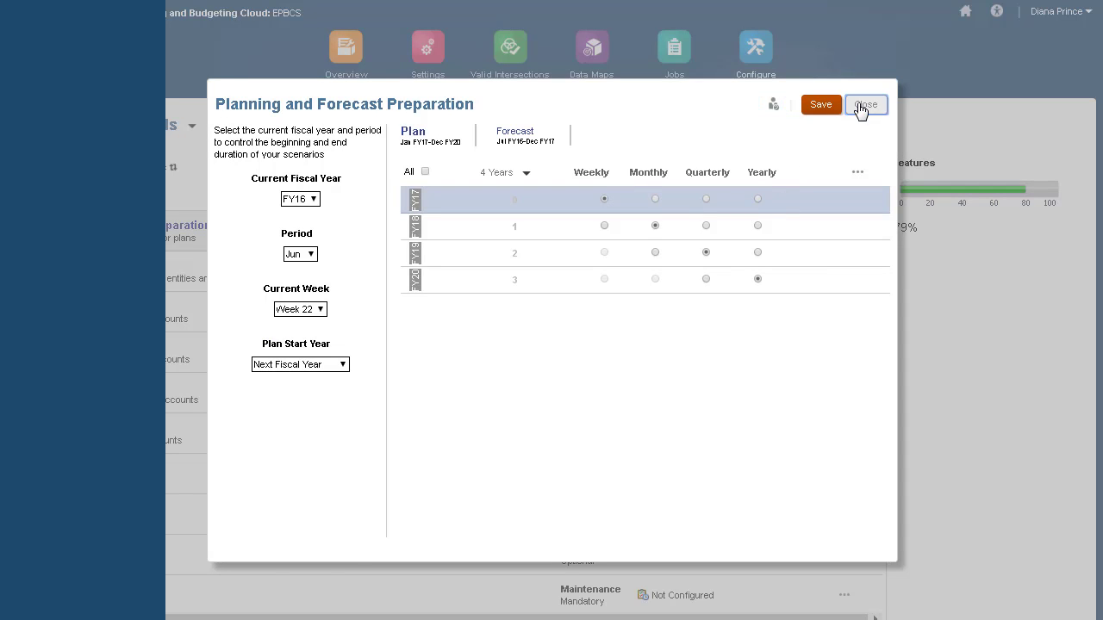
pyautogui.click(677, 174)
pyautogui.click(584, 251)
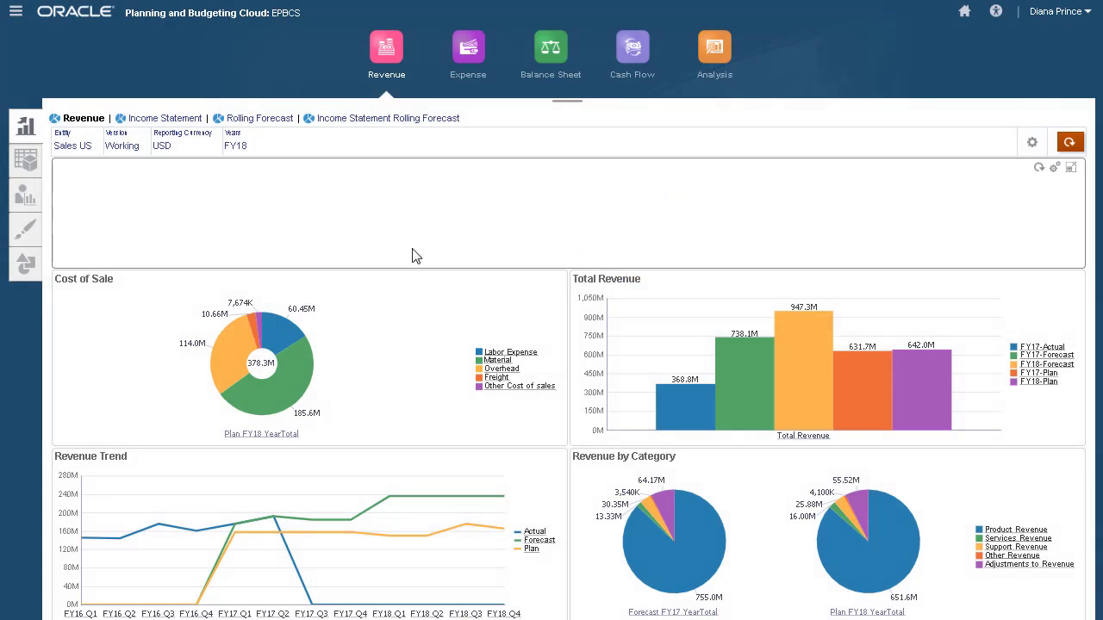
# Step: Open the Enter Revenue form and load FY17 in weekly columns
pyautogui.click(36, 235)
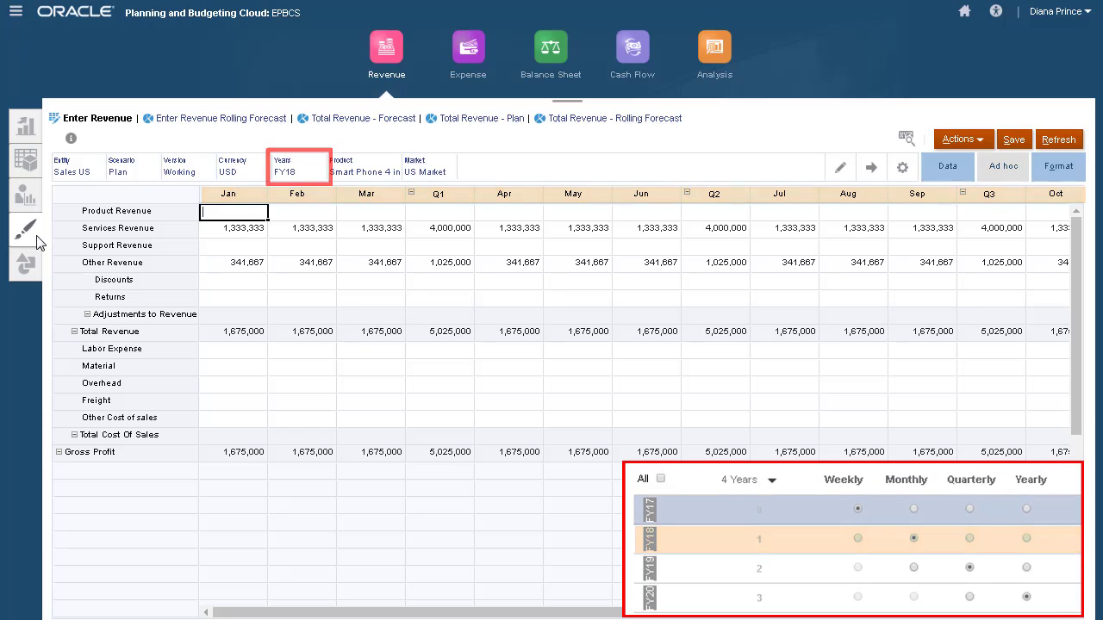
pyautogui.click(286, 173)
pyautogui.click(463, 270)
pyautogui.click(788, 157)
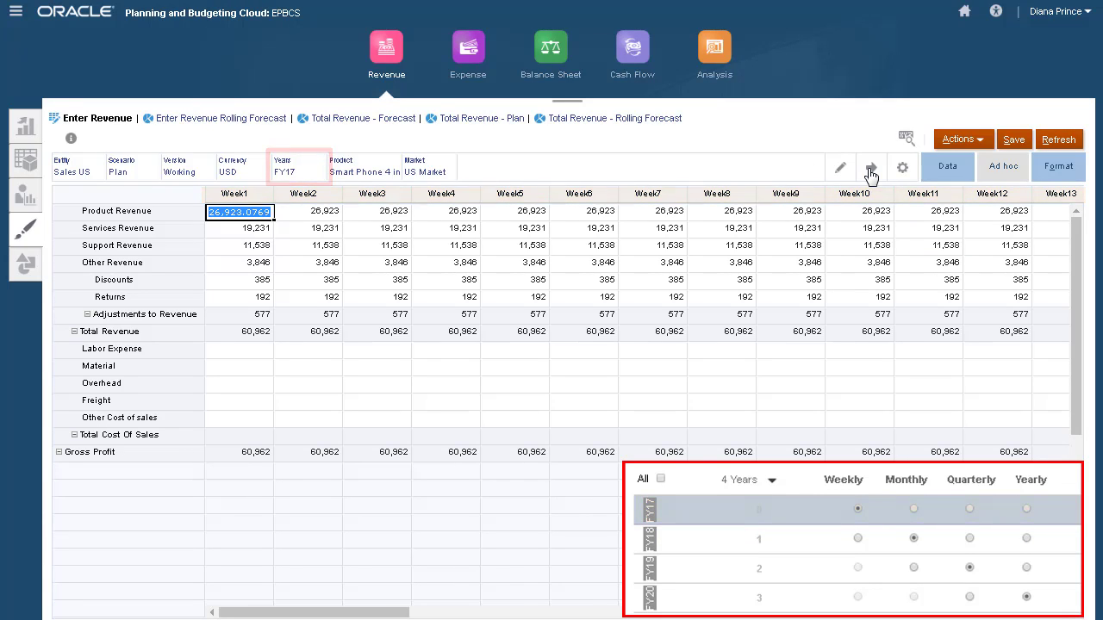
# Step: Switch the revenue form to FY19 (quarterly), then FY20 (yearly)
pyautogui.click(285, 173)
pyautogui.click(478, 306)
pyautogui.click(789, 155)
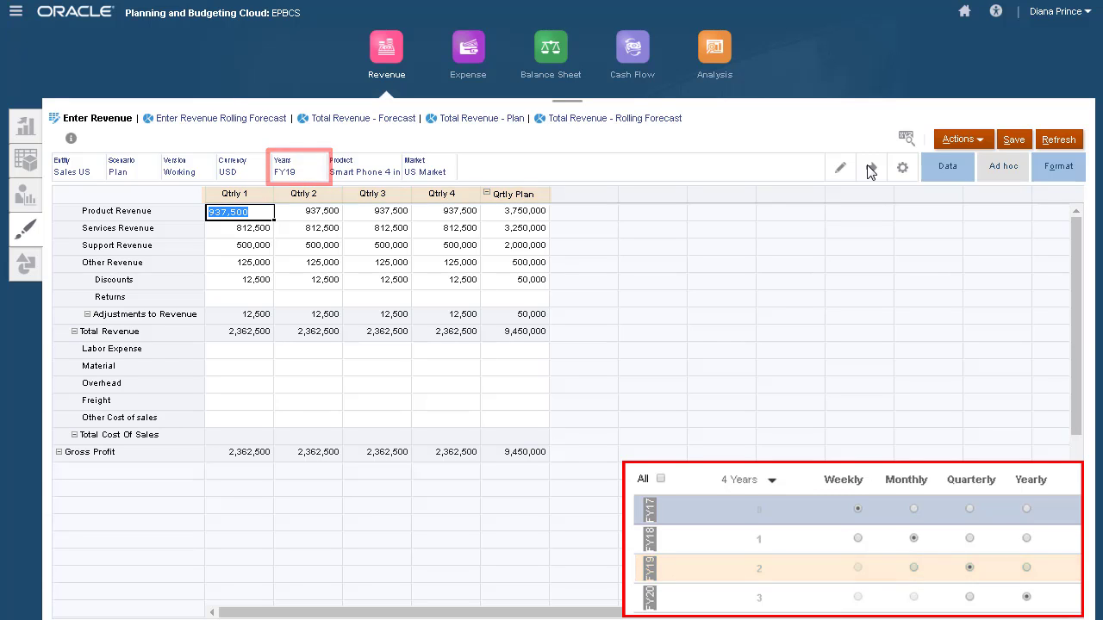
pyautogui.click(288, 172)
pyautogui.click(478, 327)
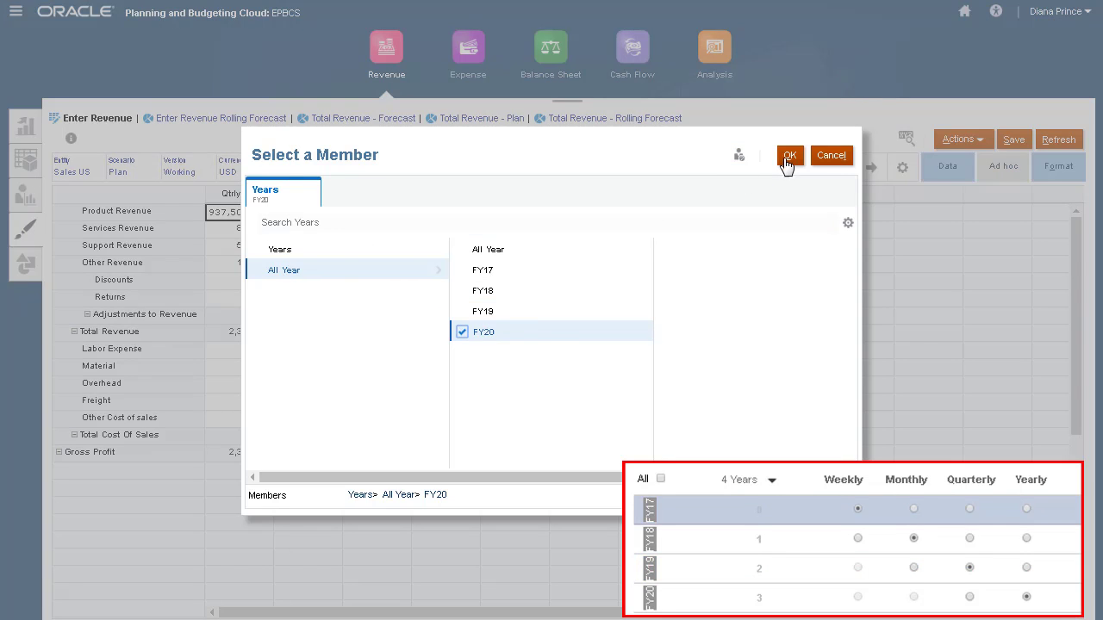
pyautogui.click(789, 155)
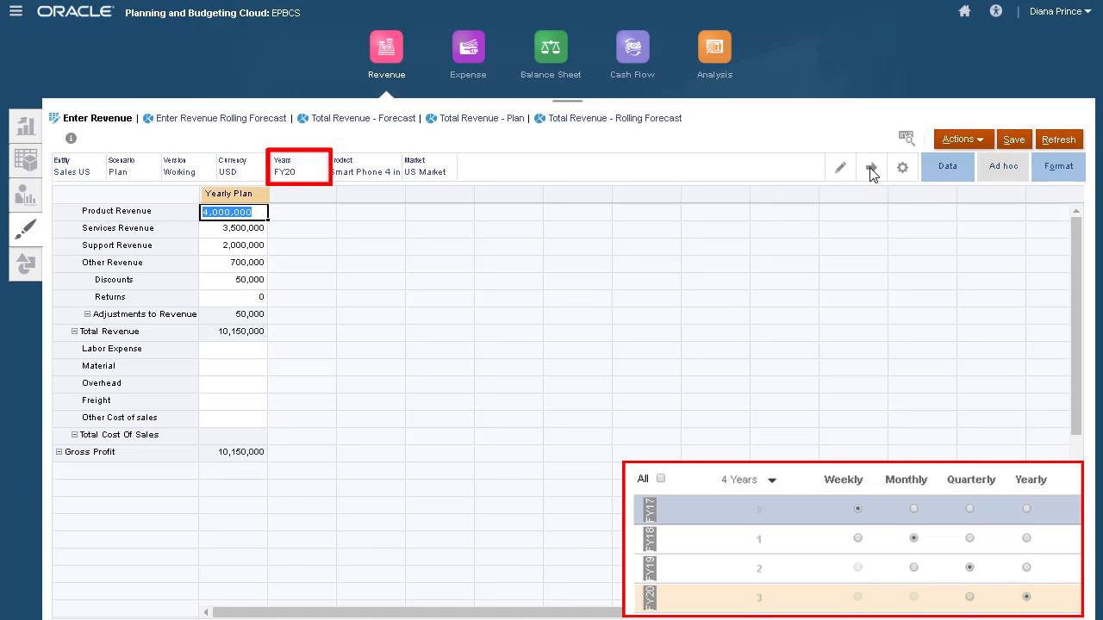
# Step: Switch the revenue form back to FY17
pyautogui.click(288, 173)
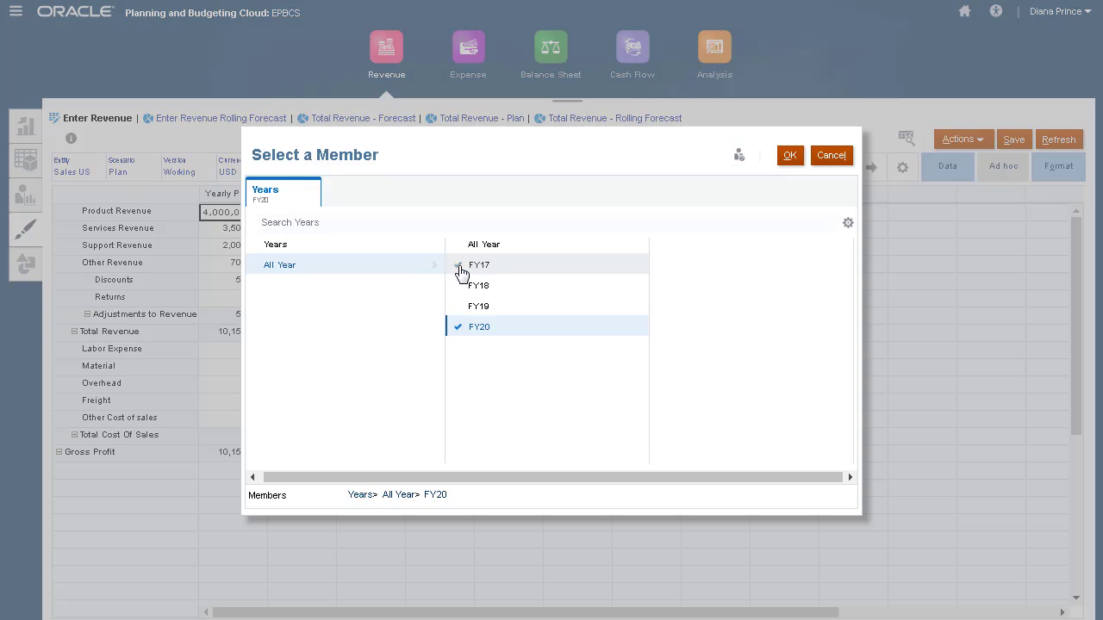
pyautogui.click(456, 266)
pyautogui.click(790, 155)
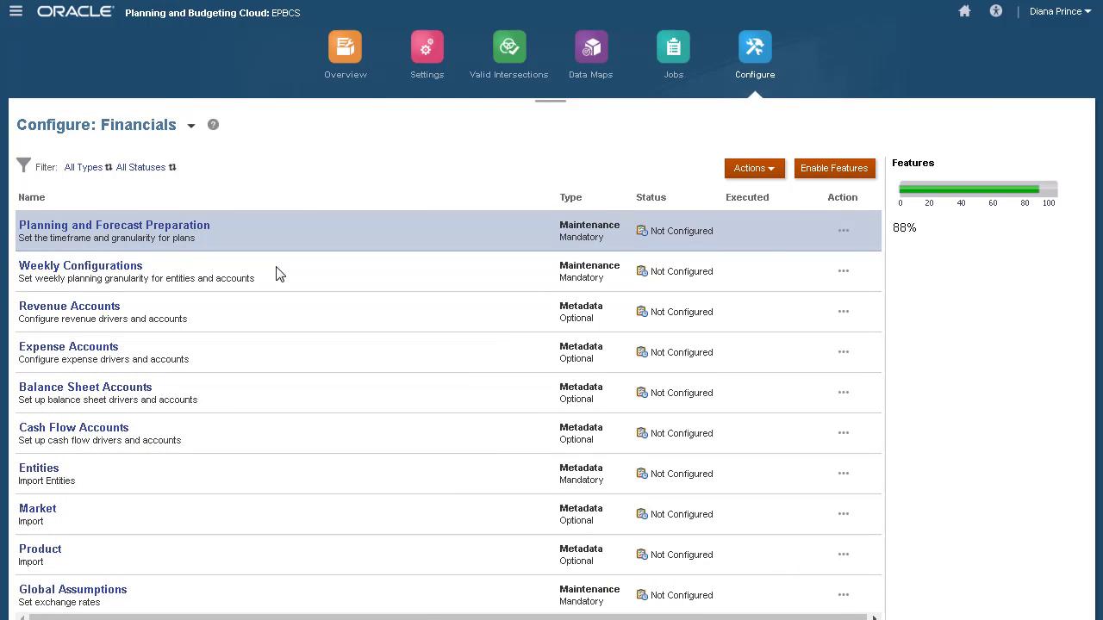
# Step: In Weekly Configurations, turn off weekly planning for EMEA, LATAM, APAC and Canada
pyautogui.click(129, 267)
pyautogui.click(254, 193)
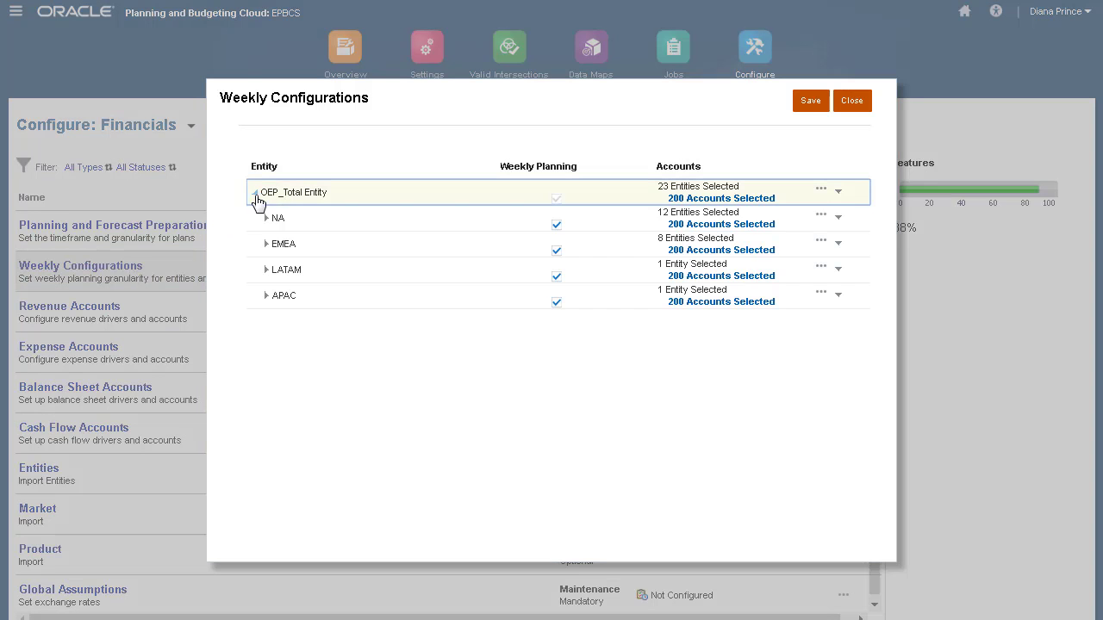
pyautogui.click(557, 250)
pyautogui.click(557, 276)
pyautogui.click(556, 302)
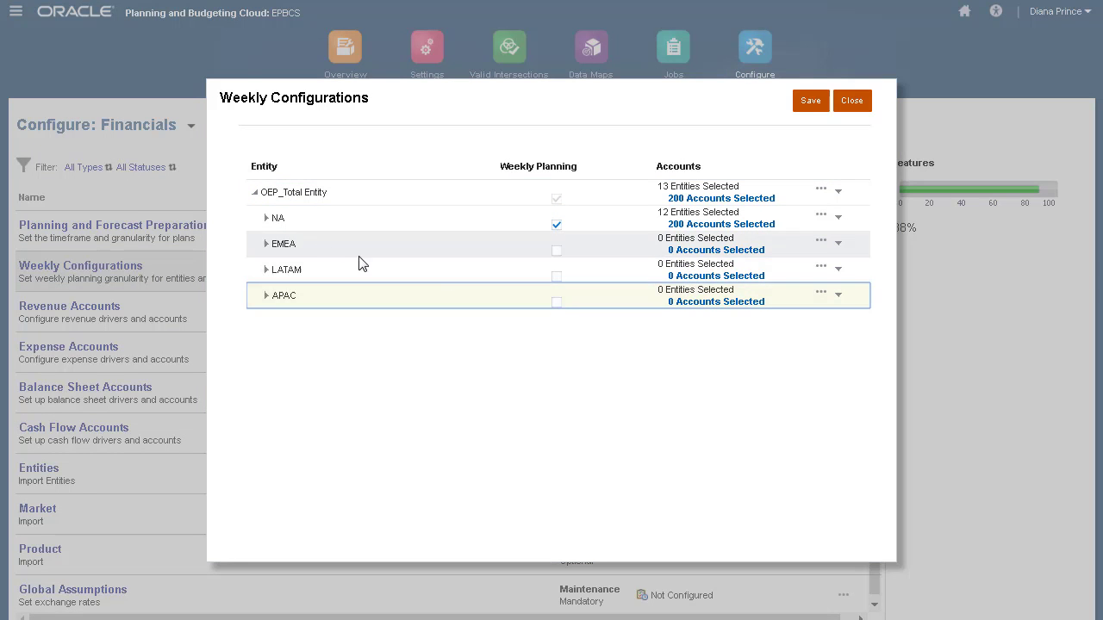
pyautogui.click(266, 218)
pyautogui.click(556, 275)
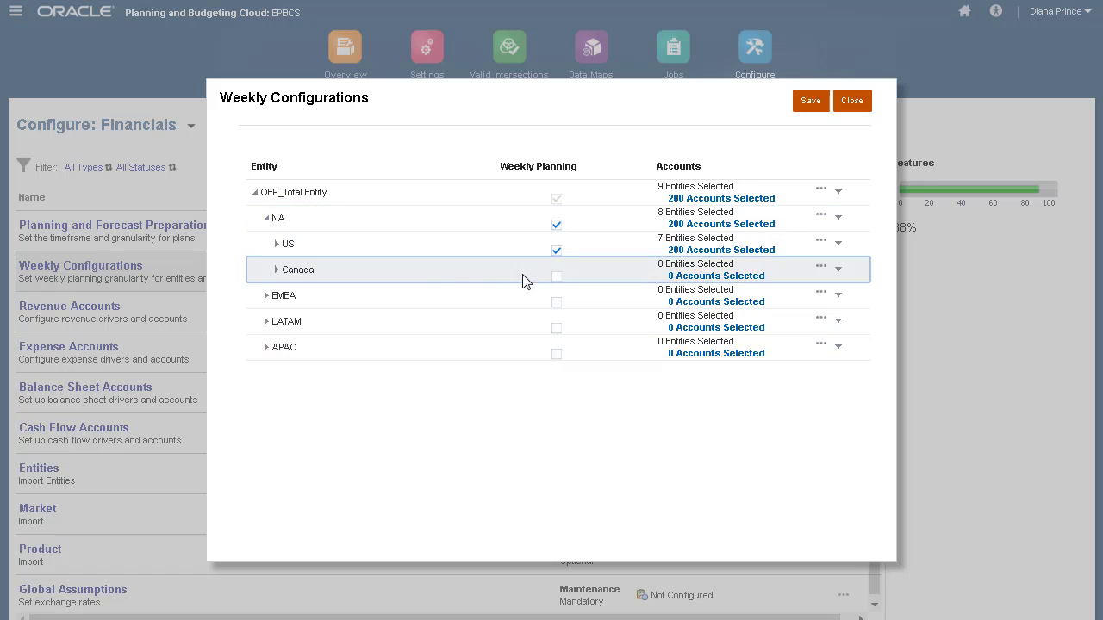
pyautogui.click(276, 244)
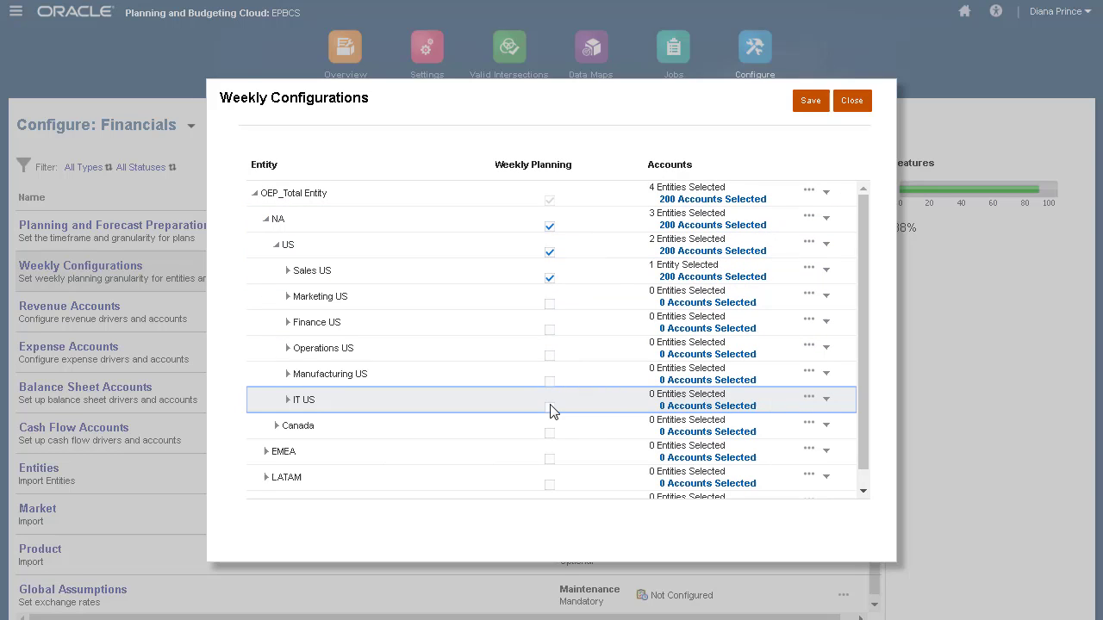
# Step: Uncheck Sales US expense, balance sheet and cash flow account groups, then save
pyautogui.click(703, 277)
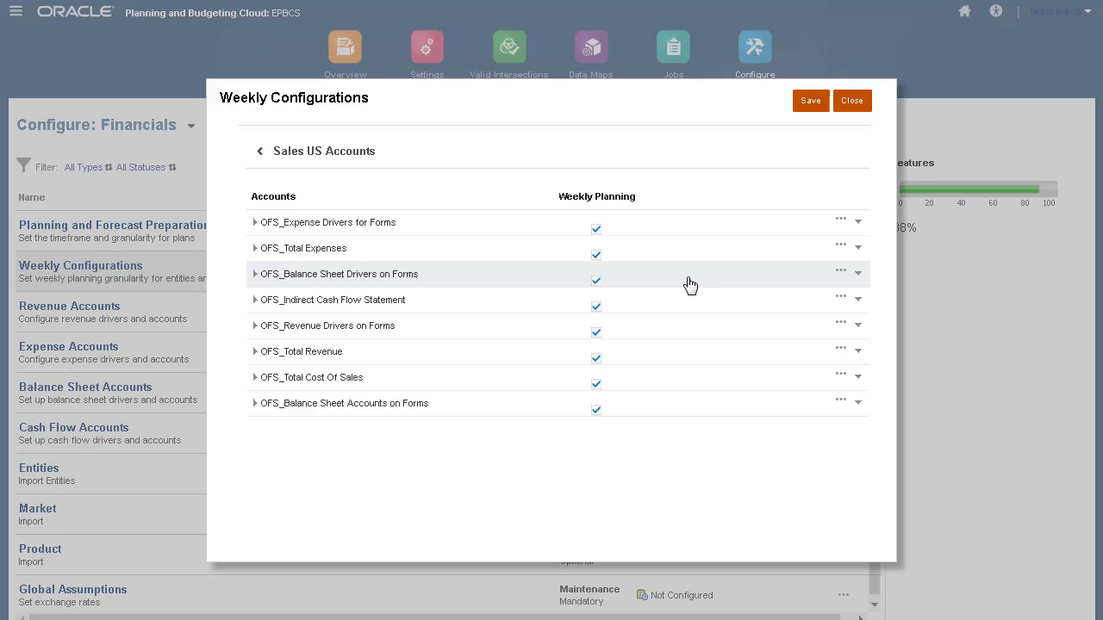
pyautogui.click(595, 229)
pyautogui.click(595, 254)
pyautogui.click(595, 280)
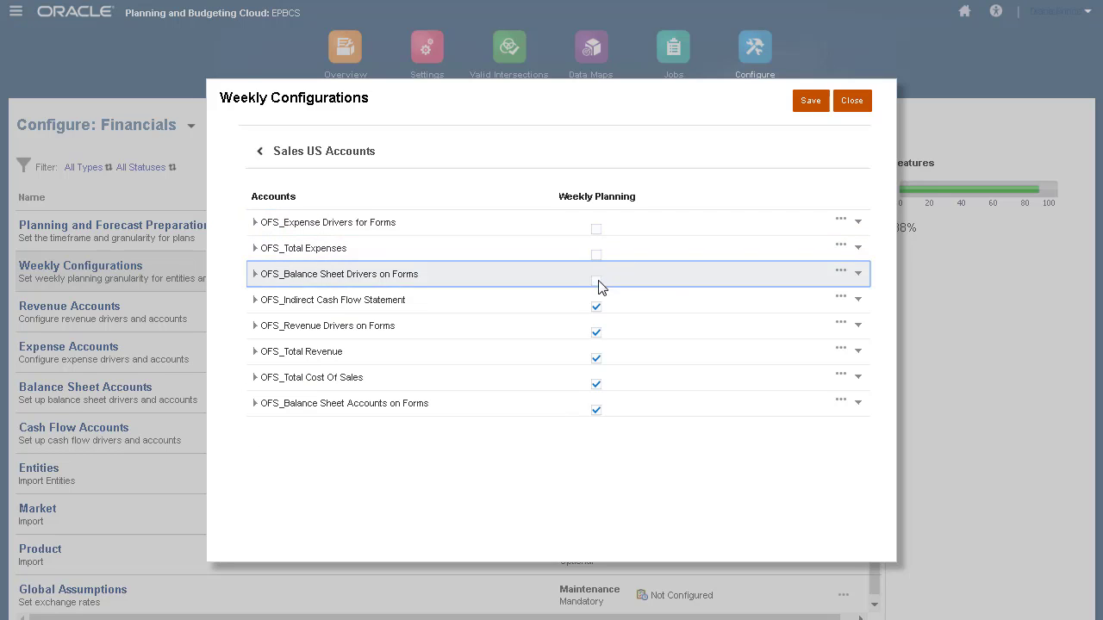
pyautogui.click(597, 306)
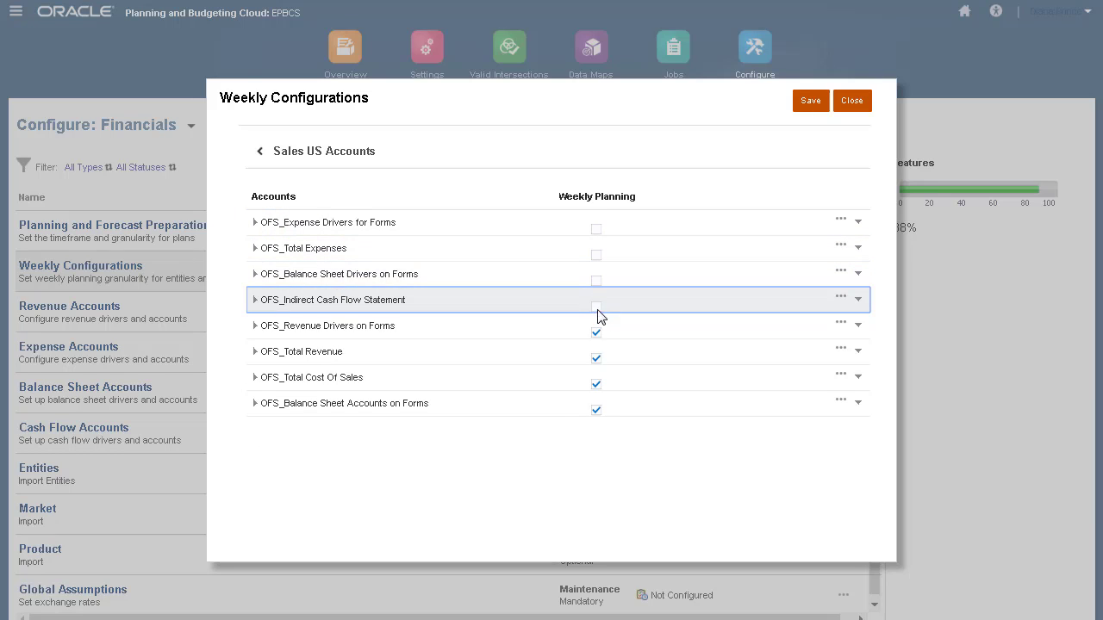
pyautogui.click(596, 410)
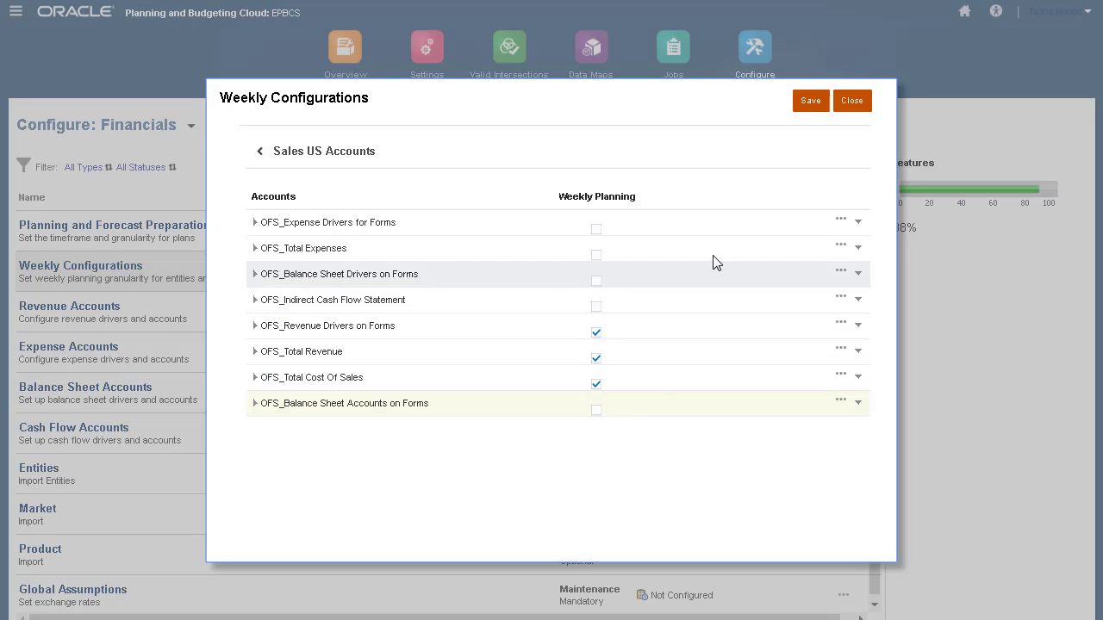
pyautogui.click(807, 113)
# Step: Dismiss the save message, close Weekly Configurations, and return to Financials Revenue
pyautogui.press('Return')
pyautogui.click(860, 101)
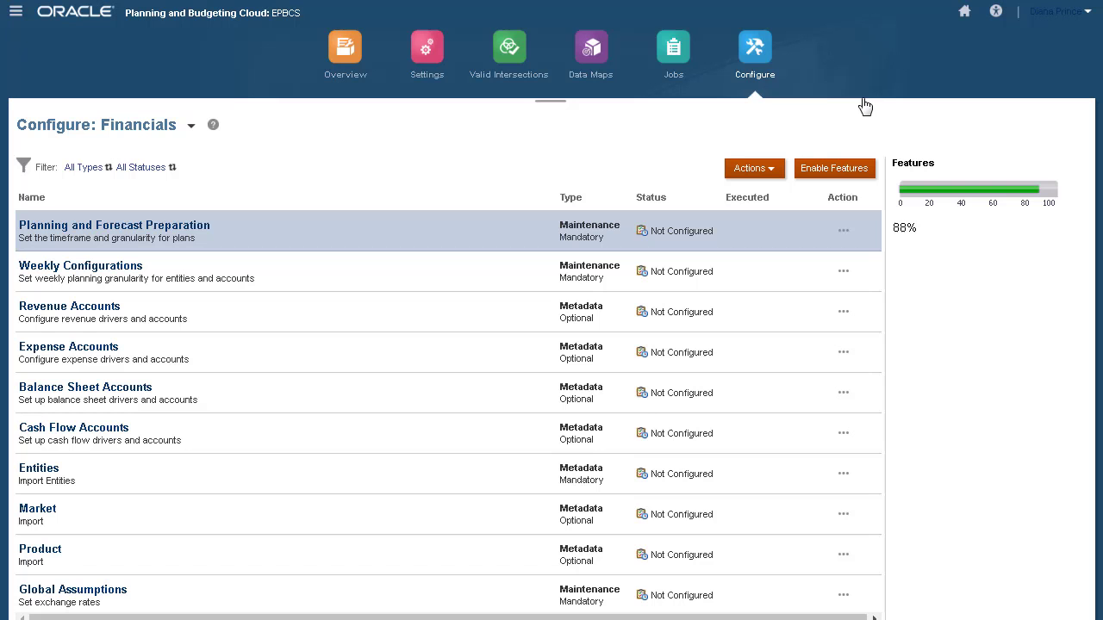
pyautogui.click(964, 15)
pyautogui.click(677, 157)
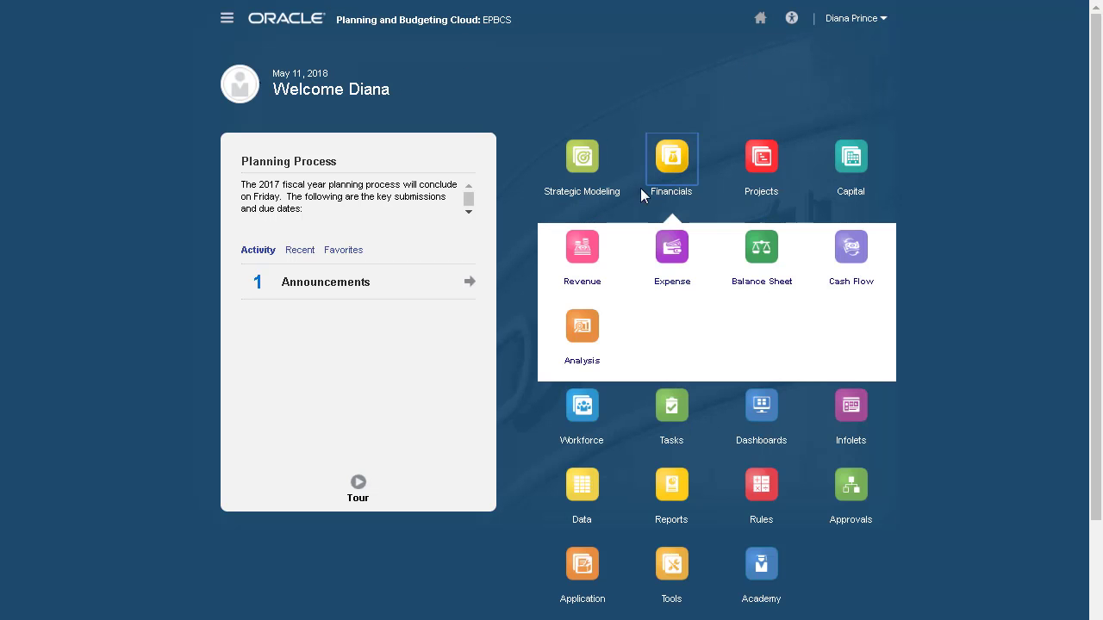
pyautogui.click(588, 247)
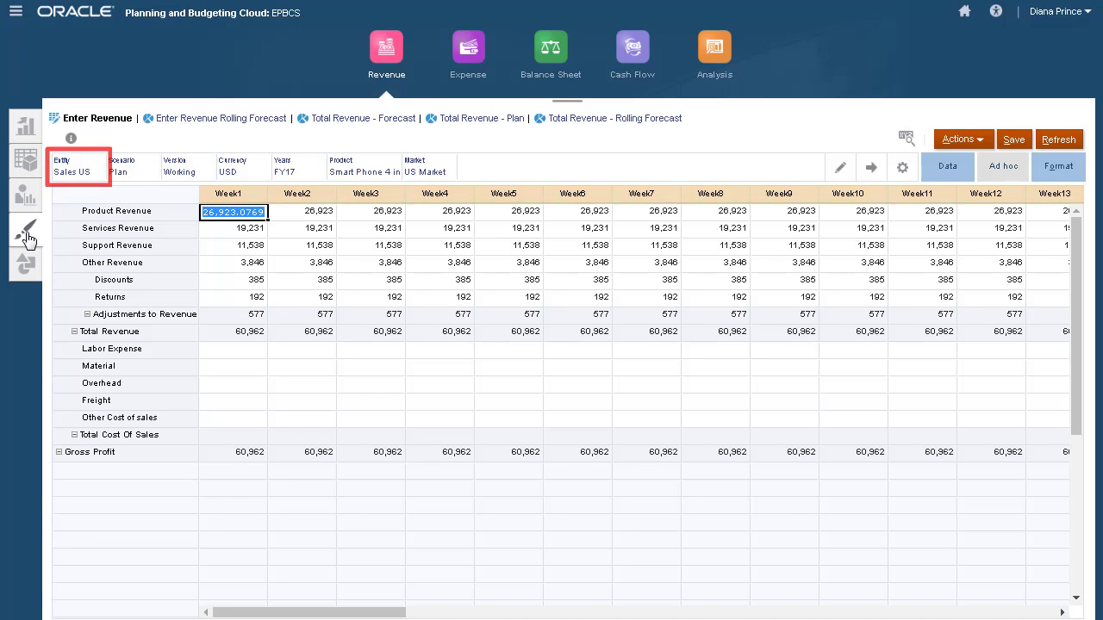
# Step: Switch the revenue entity to Manufacturing US, then open the Enter Expenses form
pyautogui.click(83, 177)
pyautogui.click(495, 286)
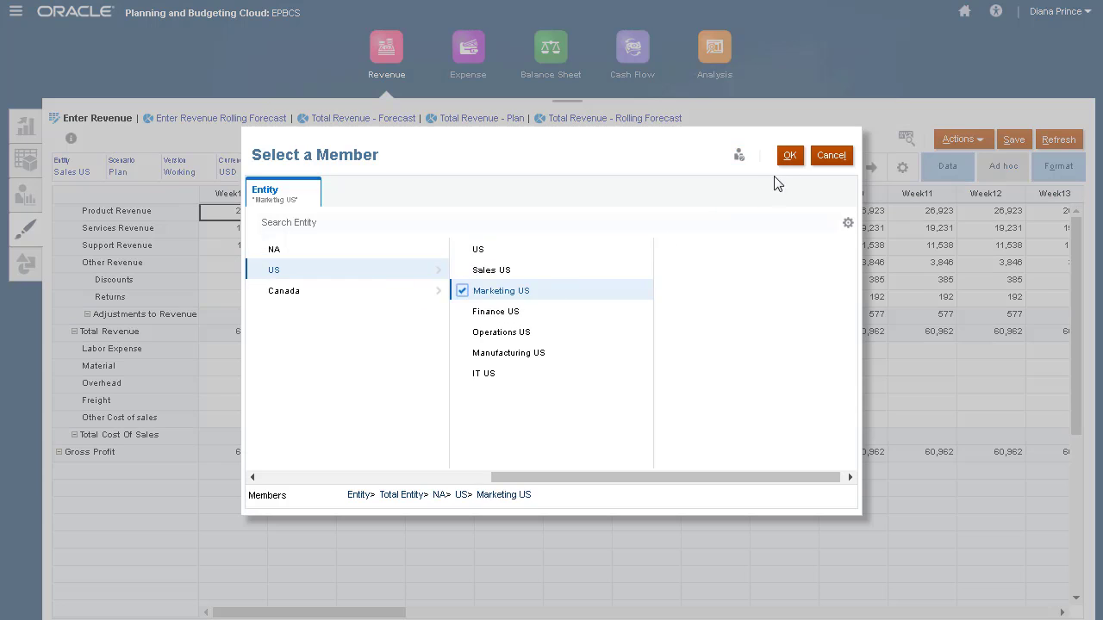
pyautogui.click(789, 156)
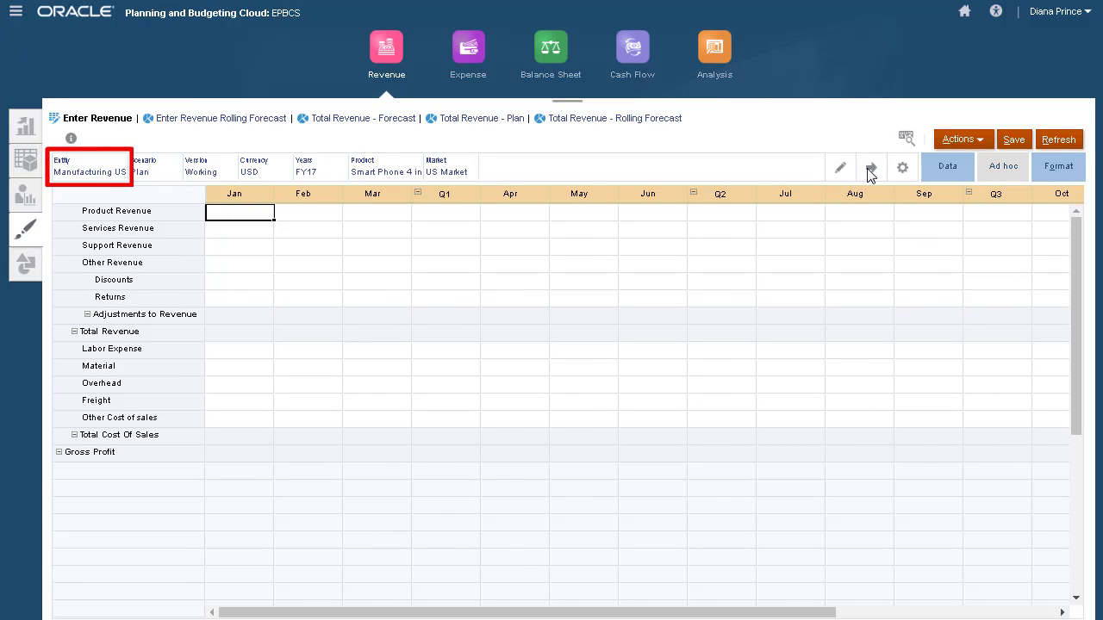
pyautogui.click(478, 79)
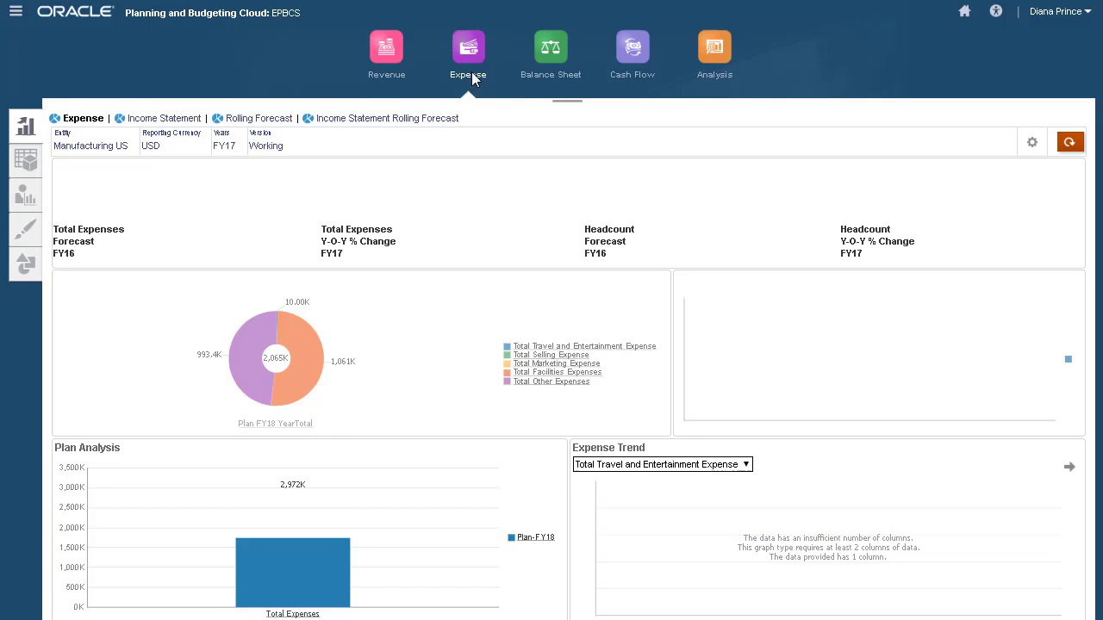
pyautogui.click(28, 231)
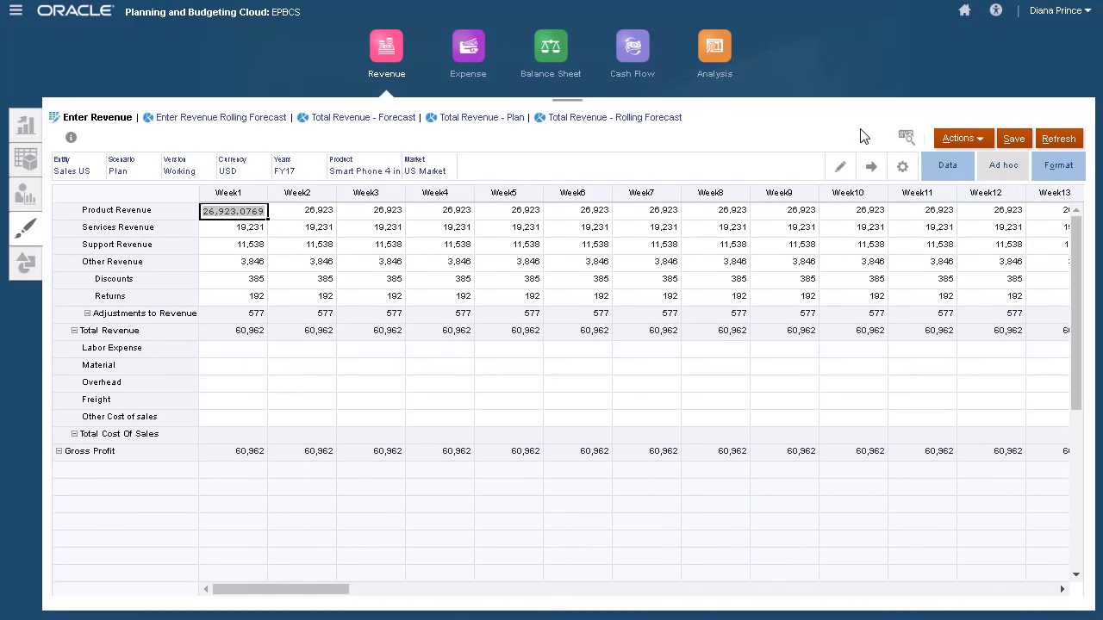
# Step: Run the Convert Weekly Data to Monthly in Form business rule and scroll to review totals
pyautogui.click(962, 139)
pyautogui.click(967, 433)
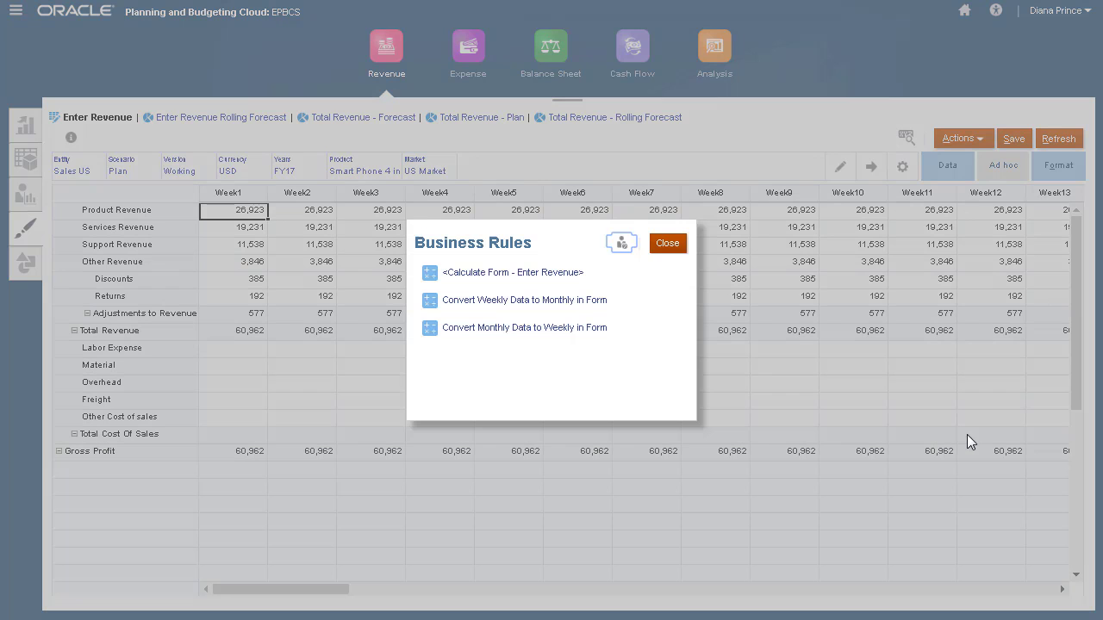
pyautogui.click(595, 301)
pyautogui.click(590, 175)
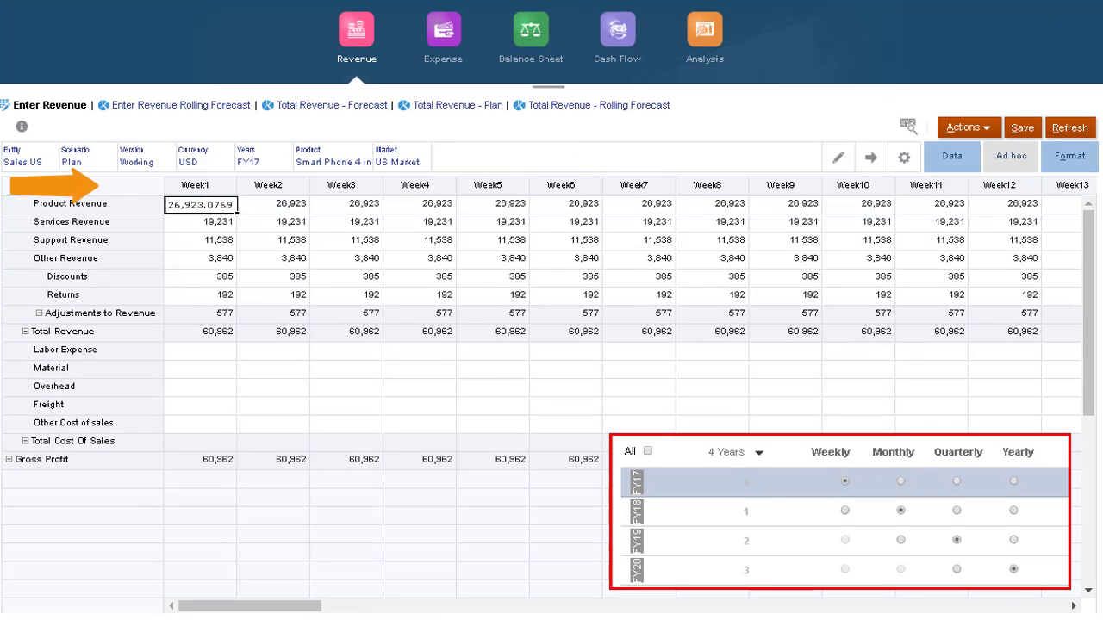
pyautogui.click(1046, 605)
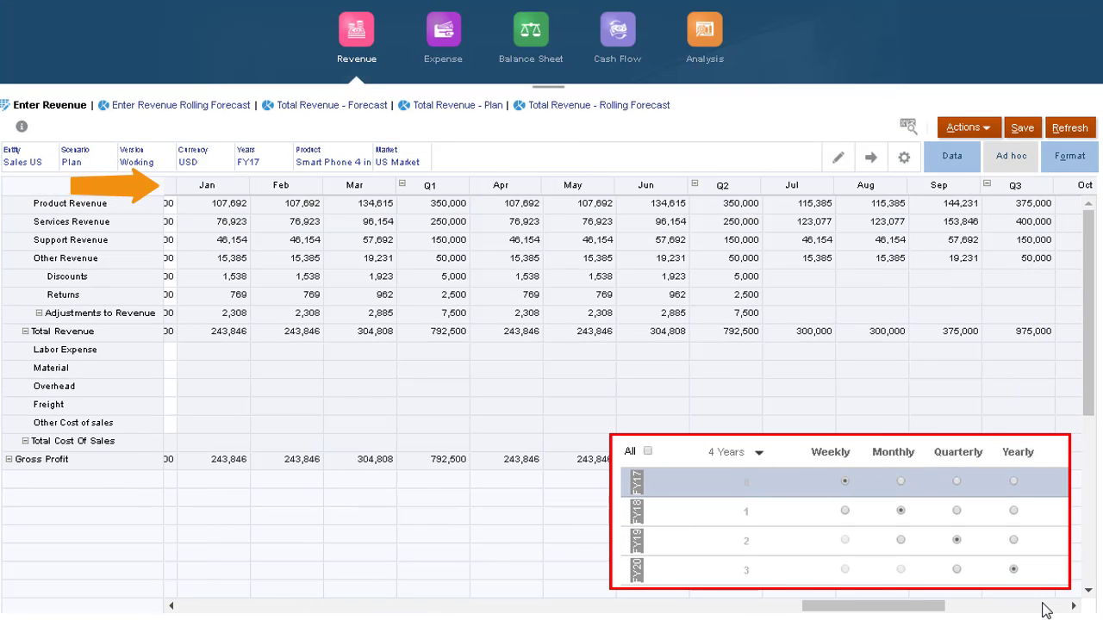
pyautogui.moveTo(941, 606); pyautogui.dragTo(1000, 609)
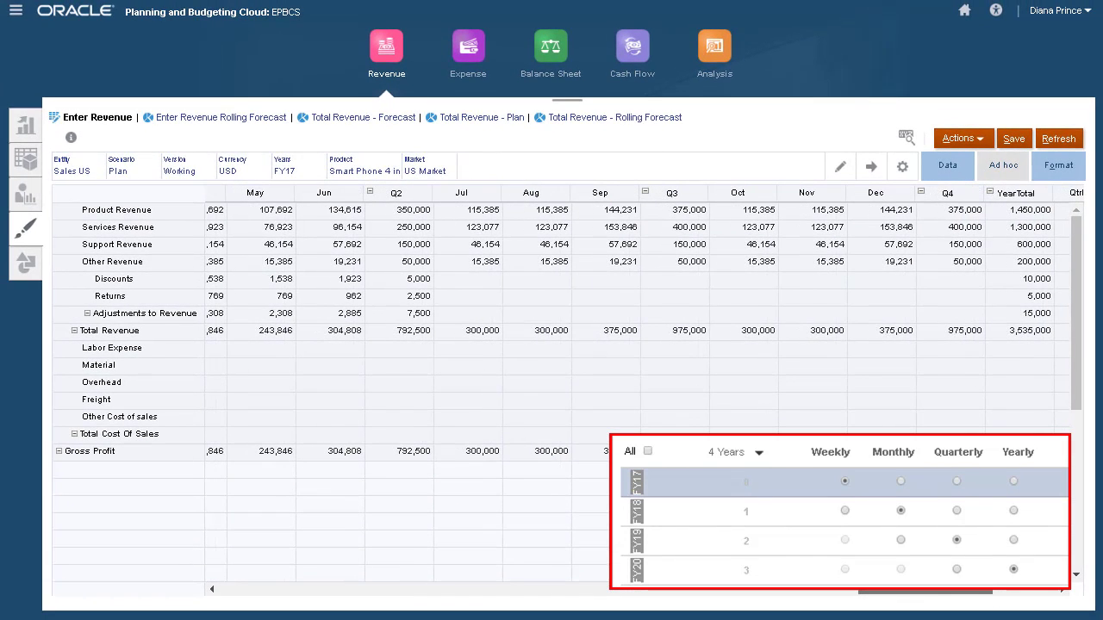